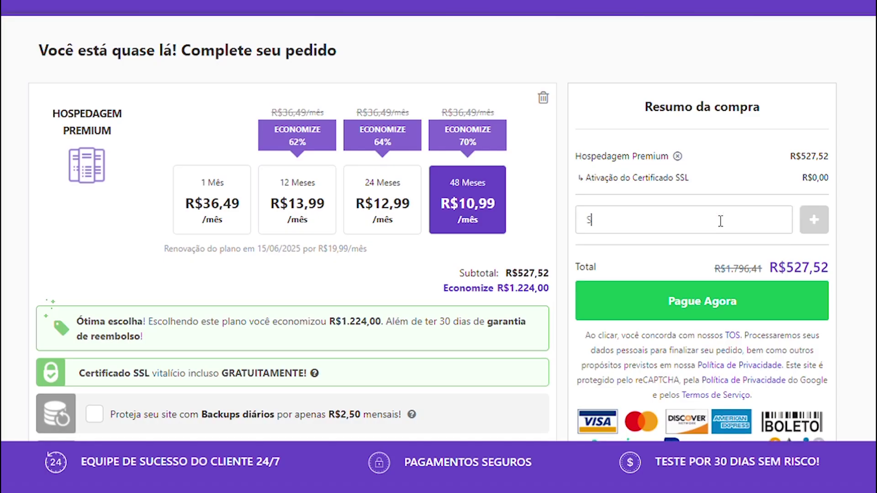
# Apply the SEJAWEBMASTER discount coupon to the hosting order
pyautogui.click(720, 221)
pyautogui.write('SEJAWEBMASTER')
pyautogui.click(812, 221)
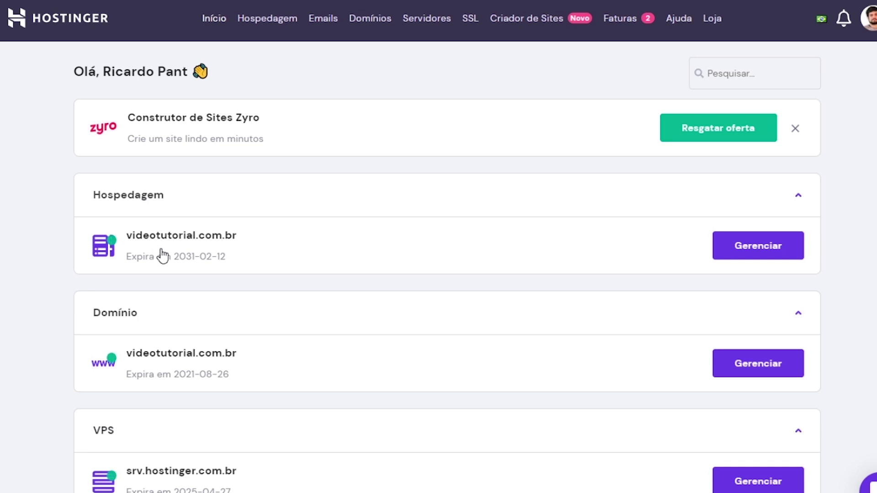
# From Emails, preview the Email Enterprise plan without ordering, then manage email for videotutorial.com.br
pyautogui.click(323, 19)
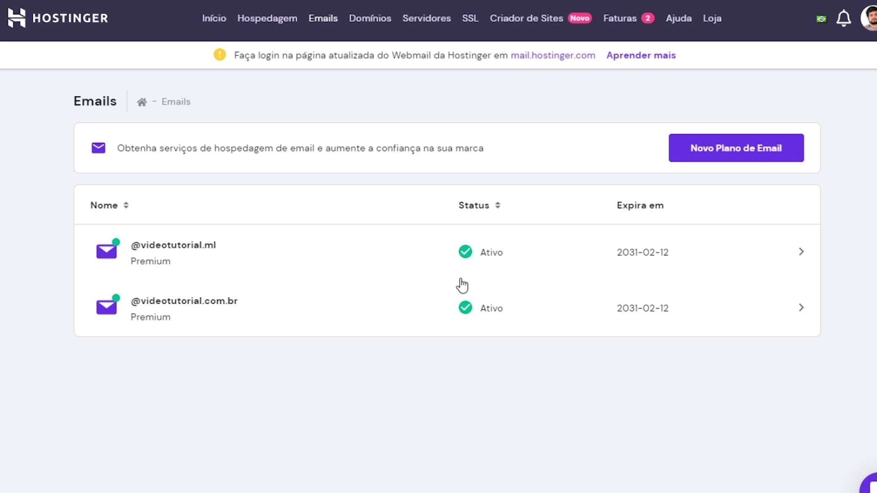
pyautogui.click(717, 154)
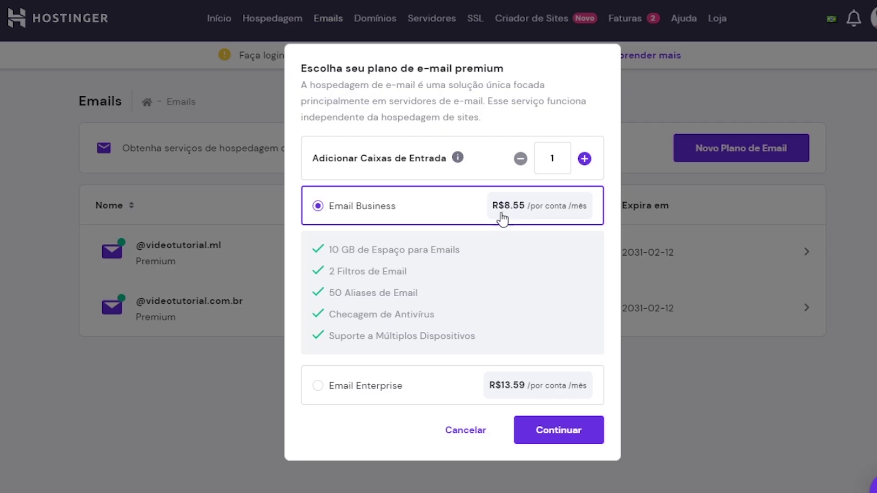
pyautogui.click(342, 387)
pyautogui.click(586, 421)
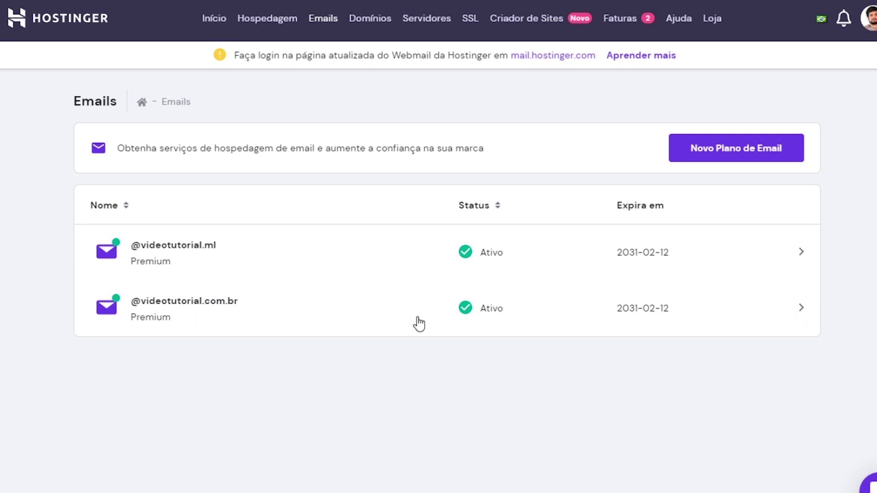
pyautogui.click(798, 318)
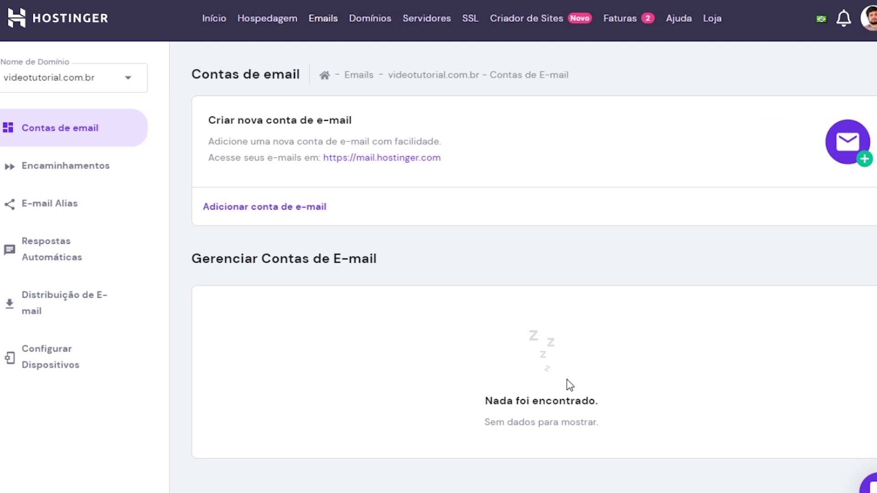
pyautogui.click(281, 212)
pyautogui.click(373, 243)
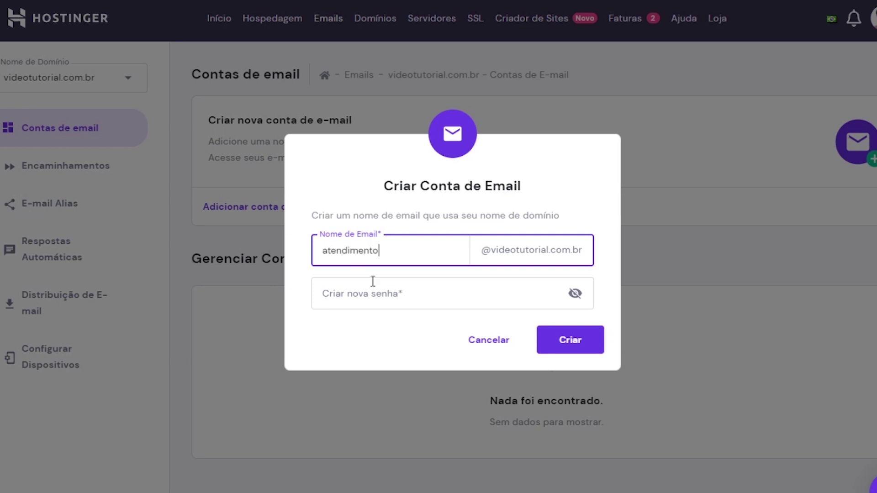
pyautogui.click(369, 301)
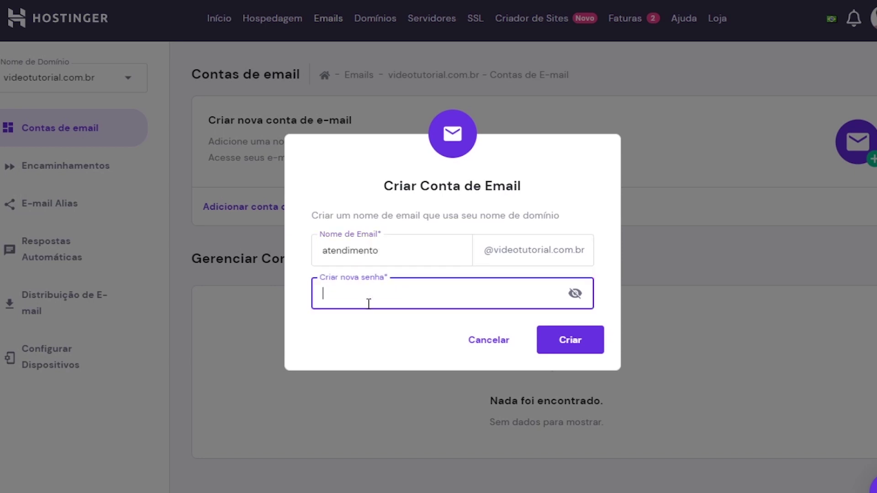
pyautogui.write('••••••••')
pyautogui.click(551, 339)
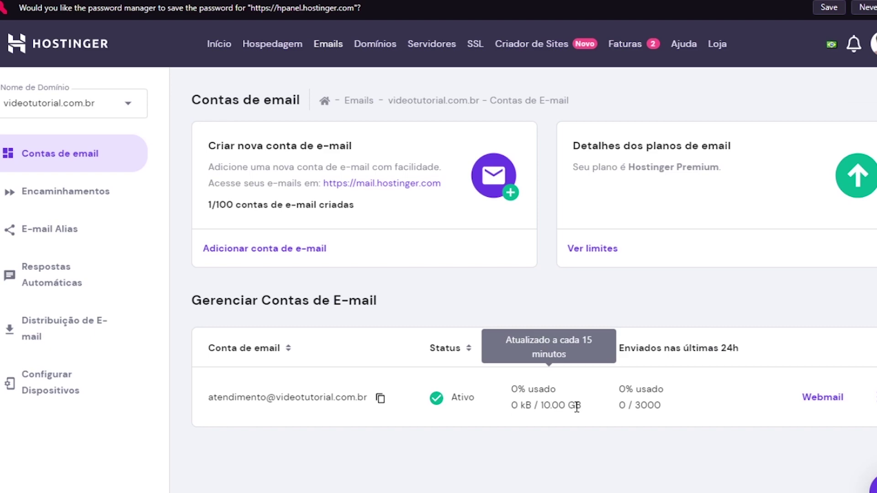
# Check the email plan's limits, including the 10.00 GB storage value
pyautogui.click(591, 251)
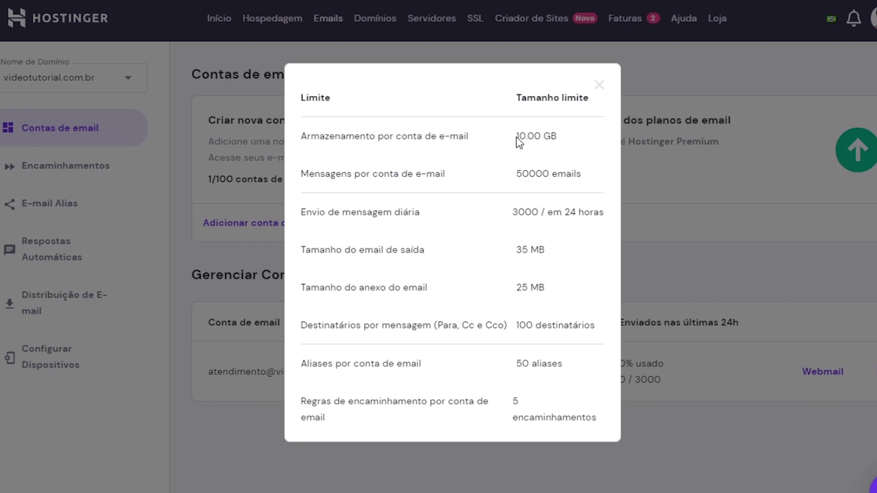
pyautogui.moveTo(519, 136); pyautogui.dragTo(558, 137)
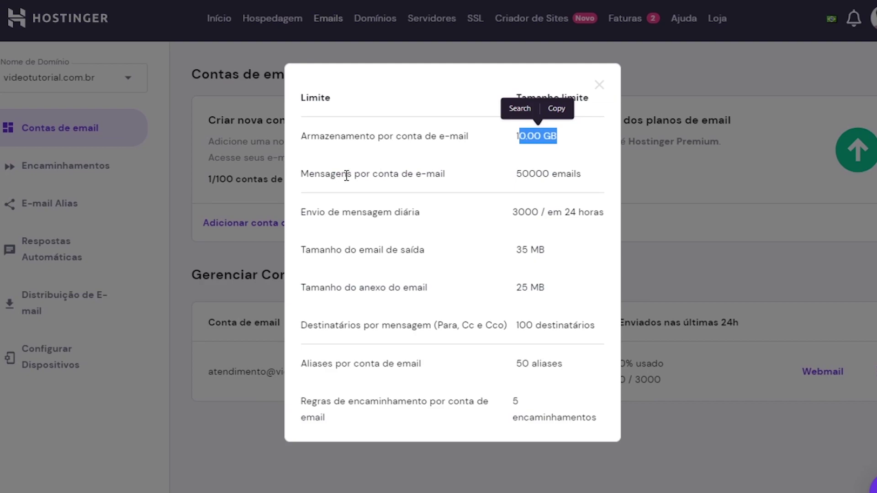
pyautogui.click(875, 378)
pyautogui.click(876, 371)
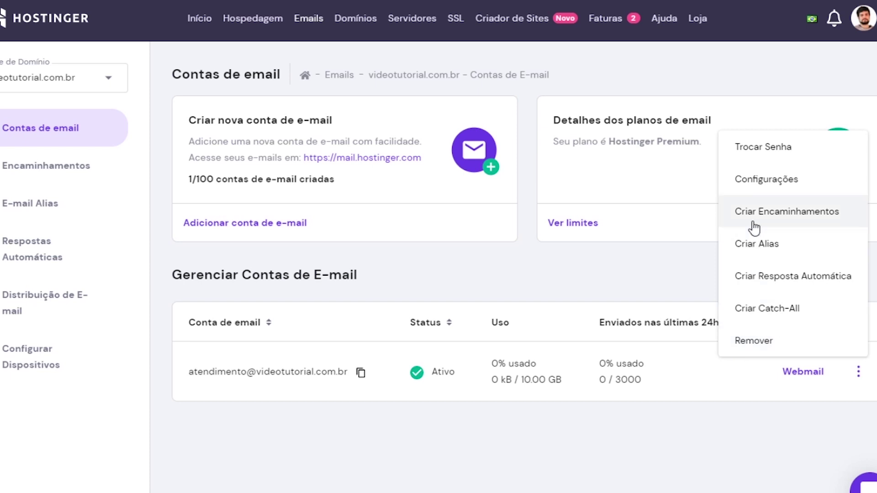
pyautogui.click(767, 155)
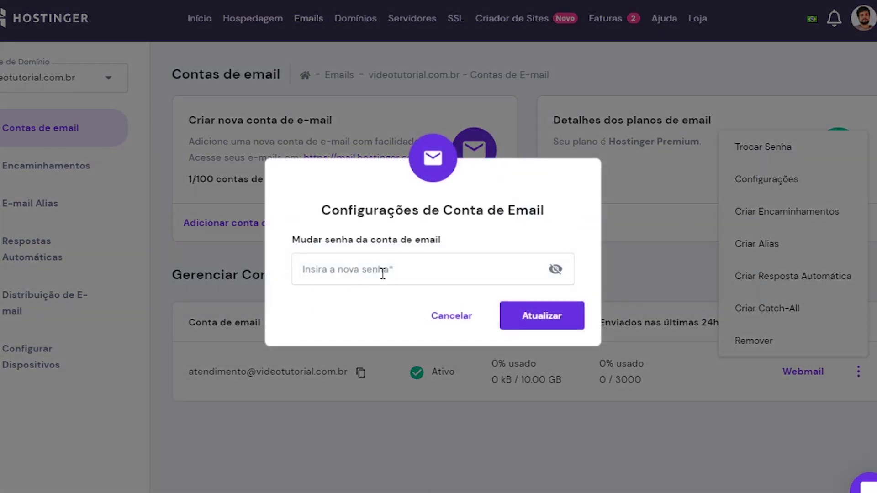
pyautogui.click(434, 317)
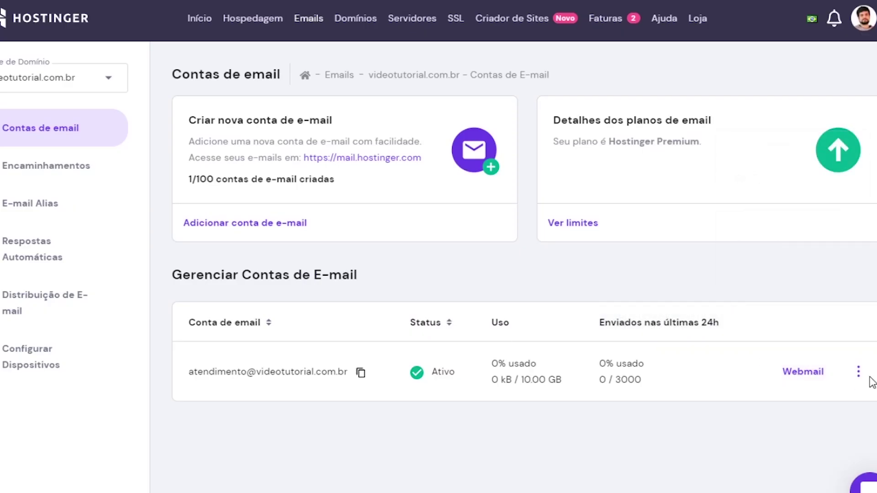
pyautogui.click(804, 372)
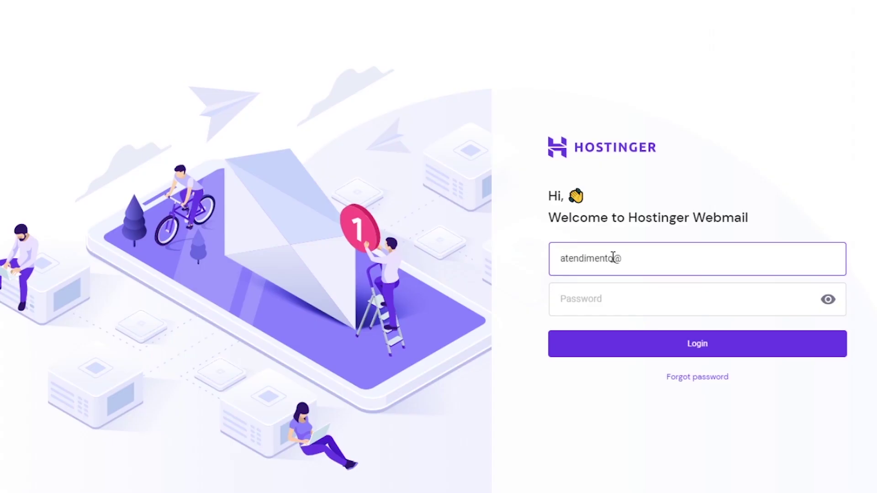
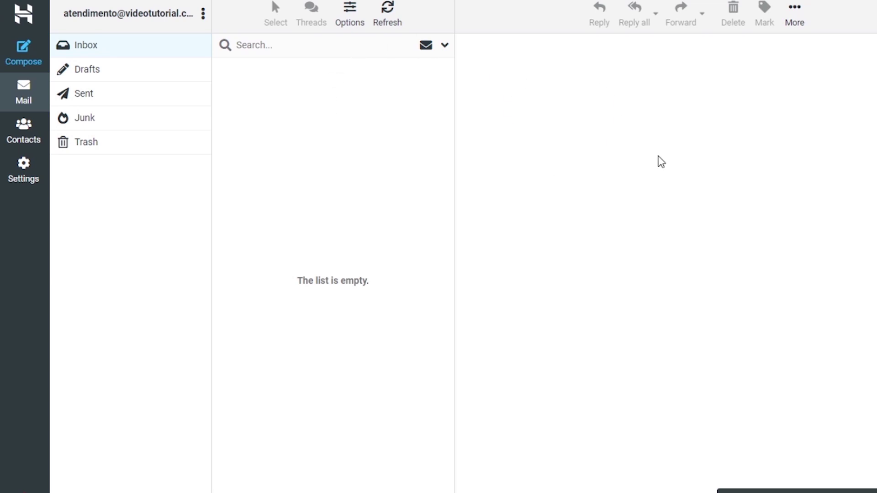
# Set the webmail interface language to Portuguese (Brasil) and save
pyautogui.click(34, 170)
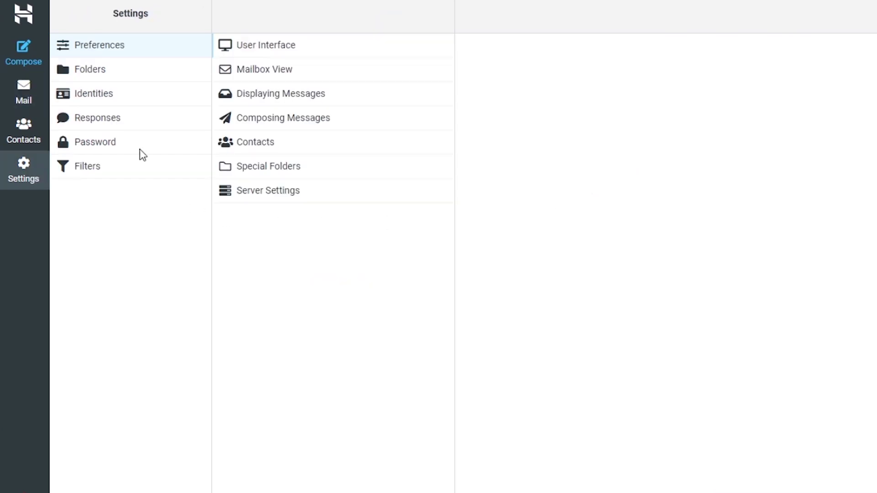
pyautogui.click(297, 50)
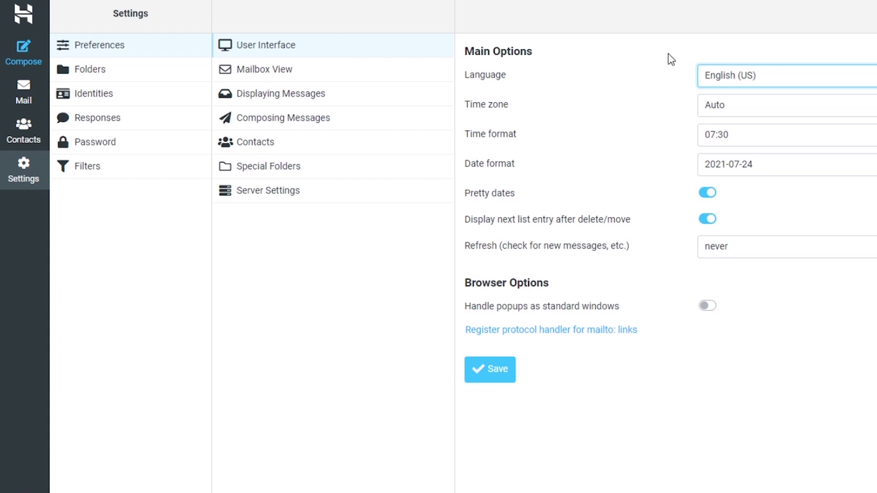
pyautogui.click(720, 75)
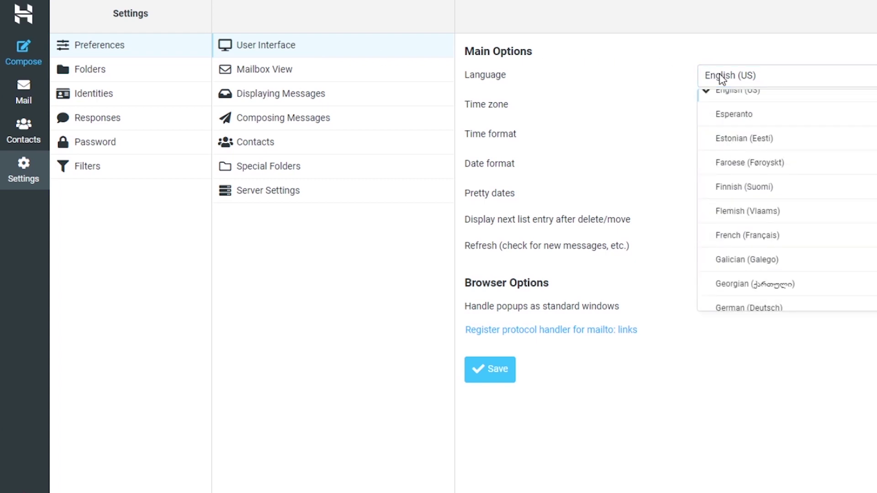
pyautogui.scroll(-5, 753, 175)
pyautogui.scroll(-5, 753, 178)
pyautogui.scroll(-6, 753, 178)
pyautogui.click(762, 189)
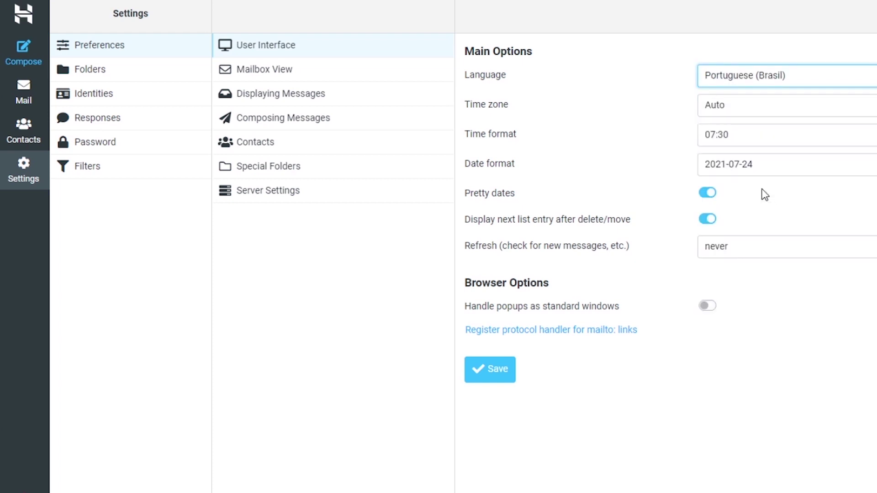
pyautogui.click(501, 368)
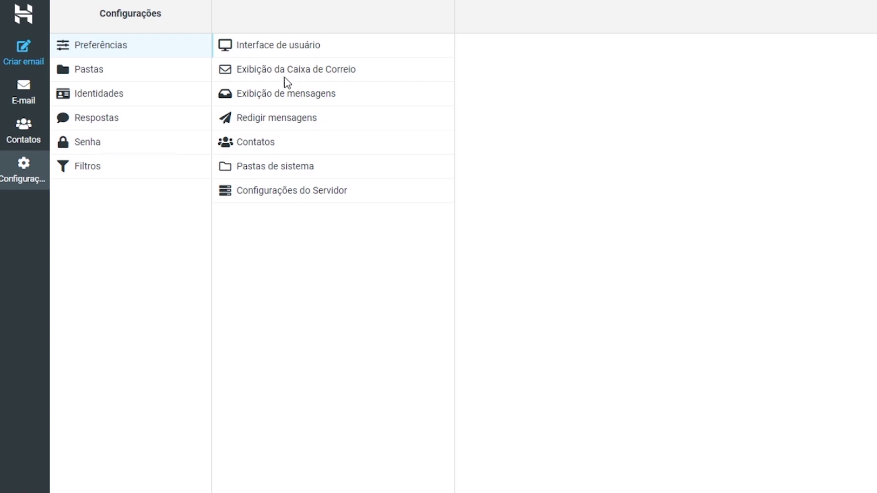
# Fill in the current and new mailbox passwords in the Senha form
pyautogui.click(94, 149)
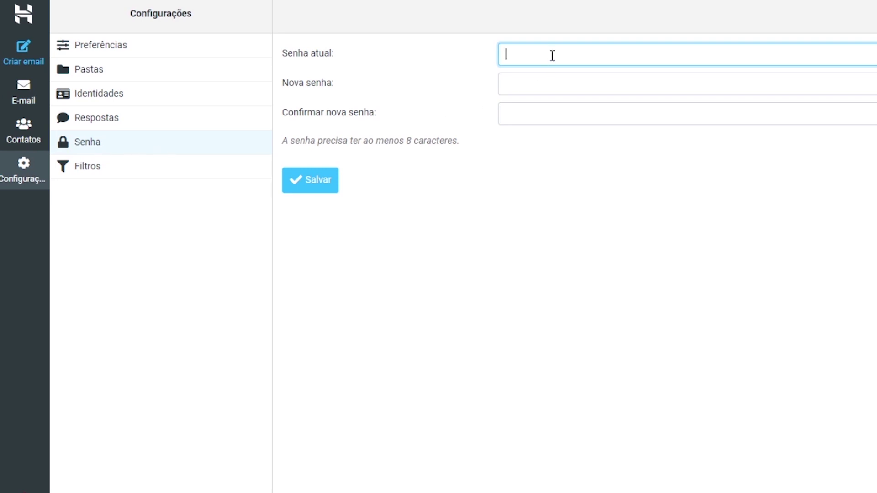
pyautogui.write('*********')
pyautogui.press('Tab')
pyautogui.write('******')
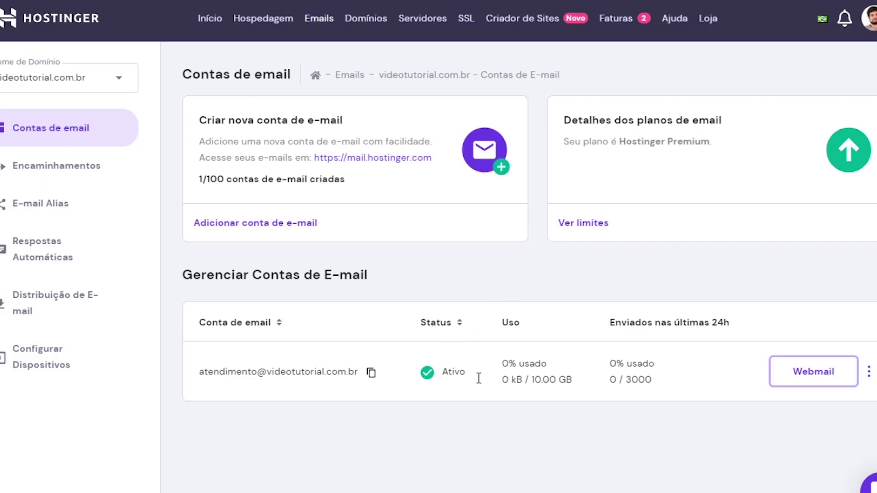
pyautogui.click(869, 372)
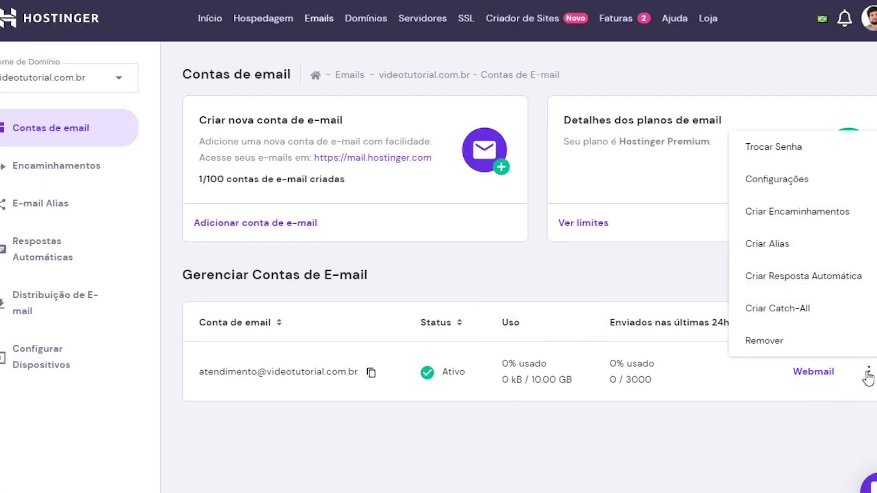
pyautogui.click(781, 186)
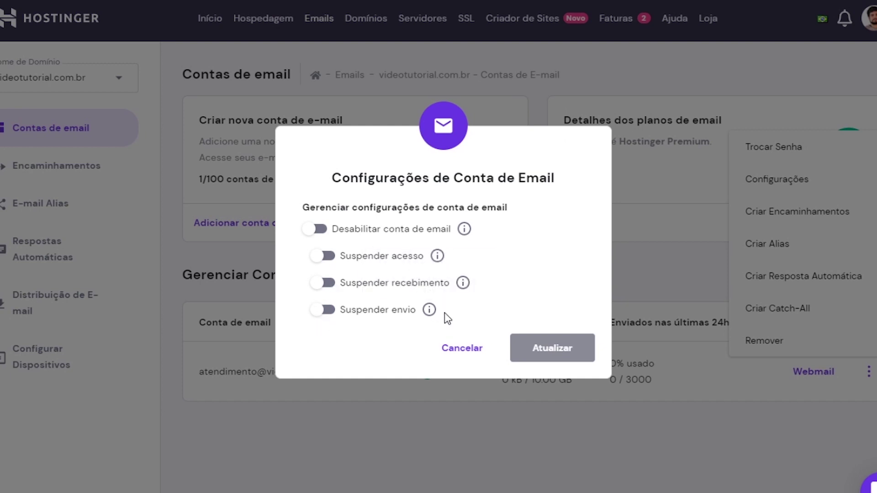
pyautogui.click(460, 350)
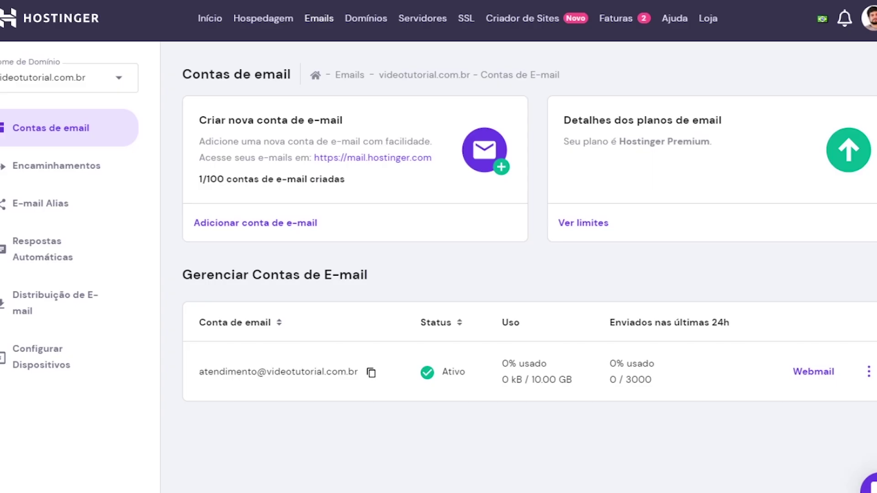
pyautogui.click(869, 372)
pyautogui.click(827, 286)
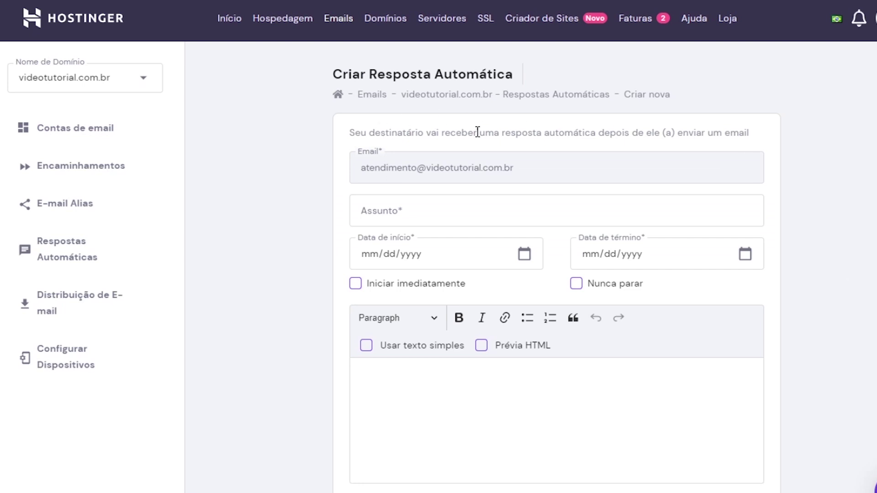
# Look over the empty auto-reply form, then go to the E-mail Alias page
pyautogui.scroll(-1, 530, 219)
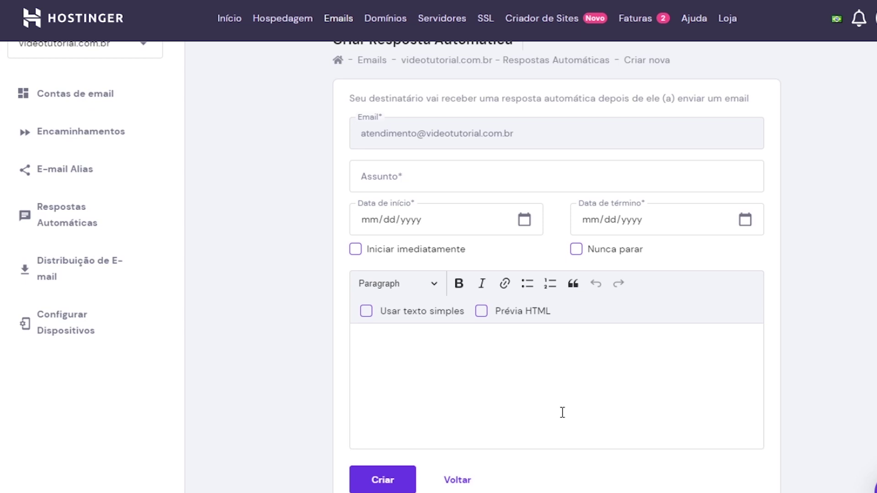
pyautogui.scroll(1, 563, 412)
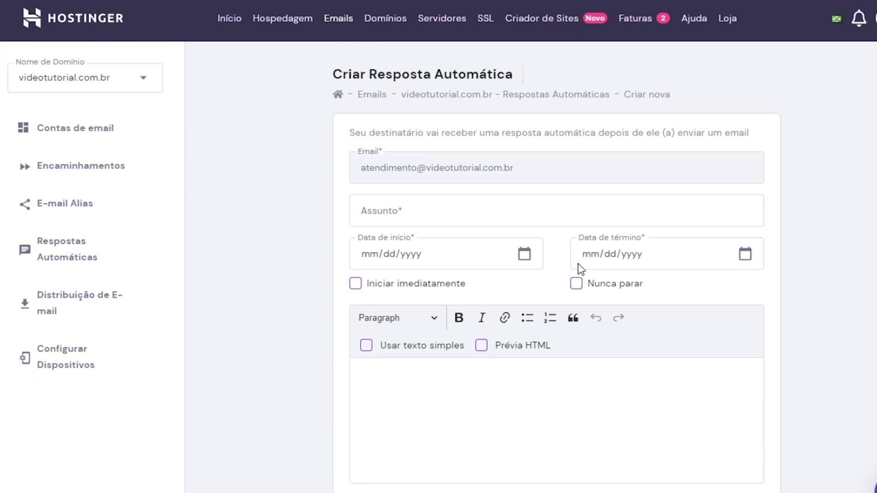
pyautogui.click(91, 217)
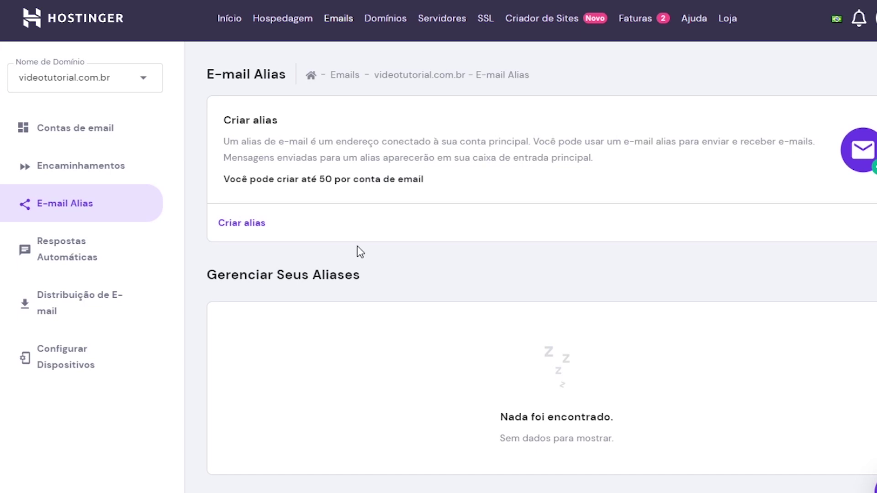
pyautogui.click(301, 222)
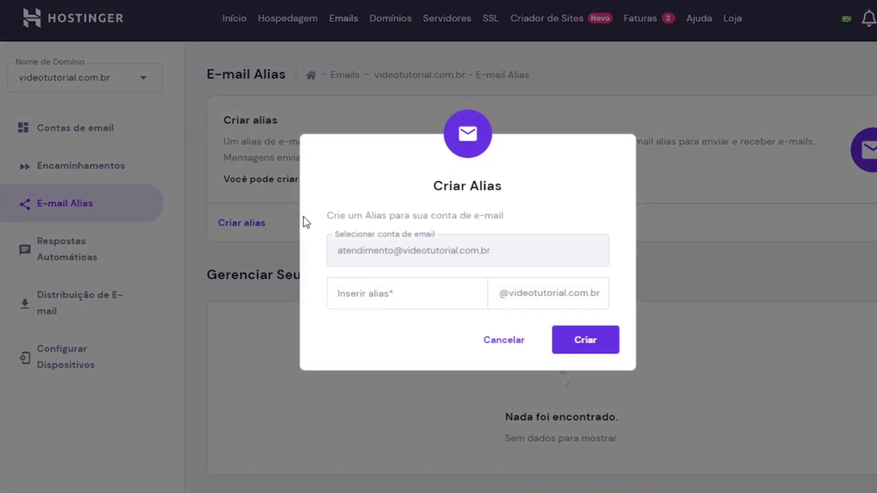
pyautogui.click(405, 294)
pyautogui.click(581, 338)
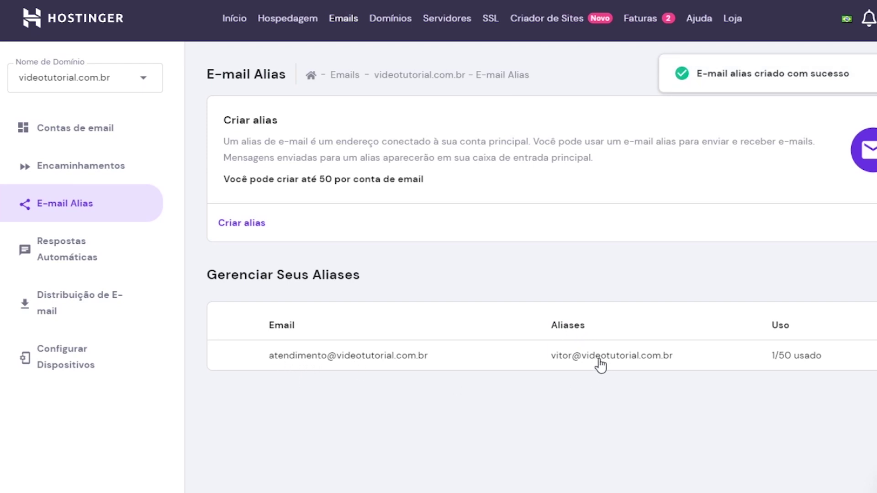
pyautogui.click(241, 224)
pyautogui.click(448, 291)
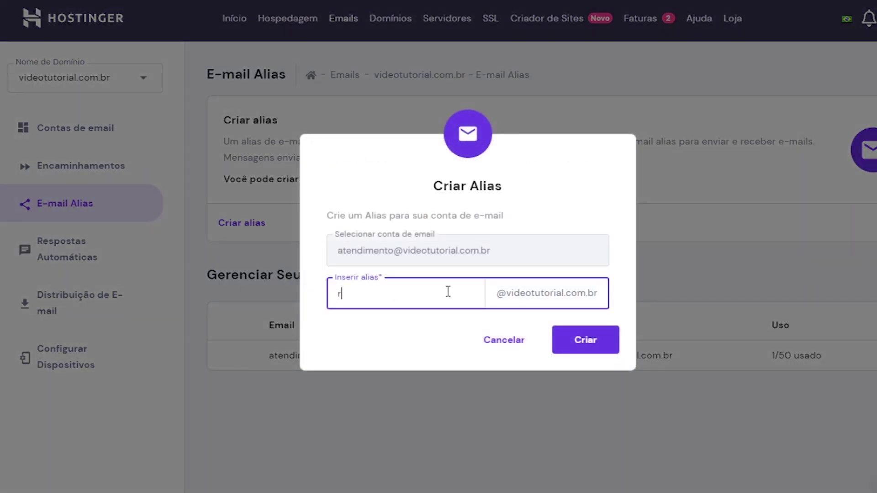
pyautogui.click(565, 342)
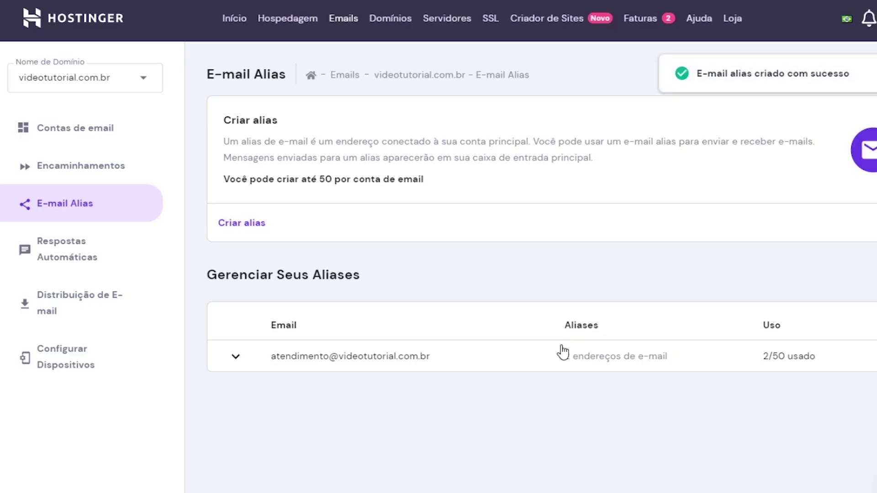
pyautogui.click(573, 365)
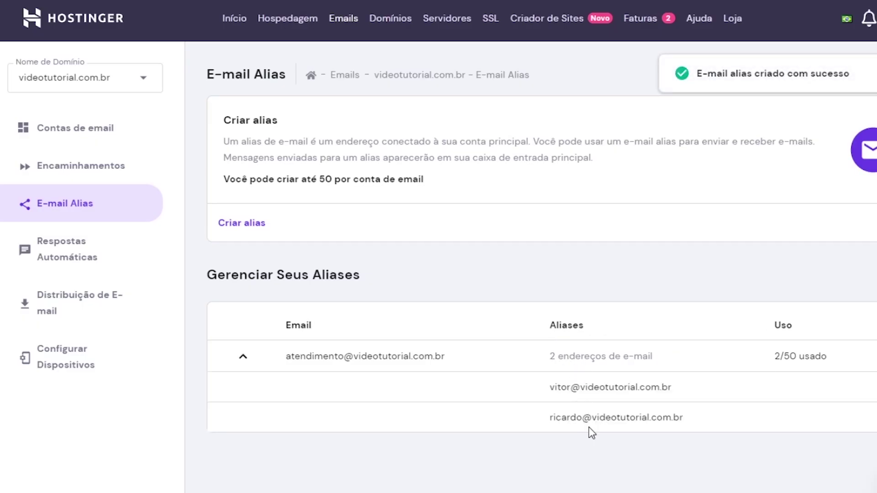